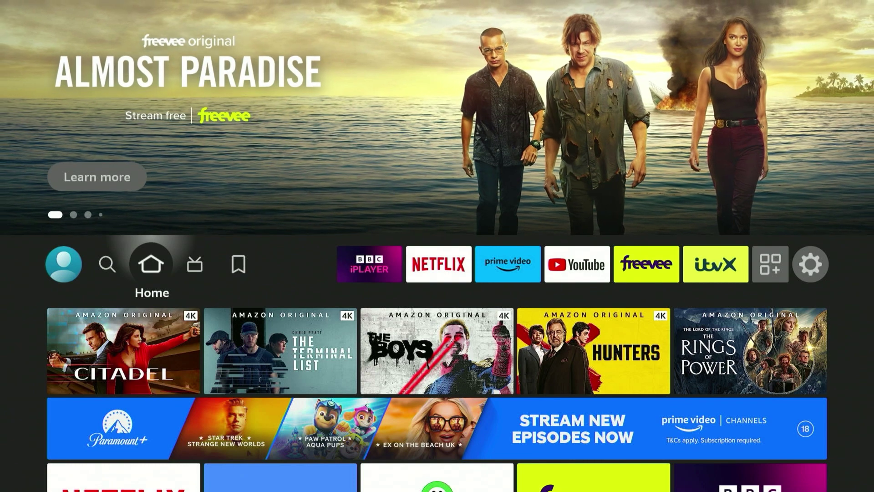
From the home screen's apps row, go to Get More Apps under Your Apps & Channels.
{"action": "key", "text": "Right"}
{"action": "key", "text": "Right"}
{"action": "key", "text": "Right"}
{"action": "key", "text": "Right"}
{"action": "key", "text": "Right"}
{"action": "key", "text": "Right"}
{"action": "key", "text": "Right"}
{"action": "key", "text": "Right"}
{"action": "key", "text": "Right"}
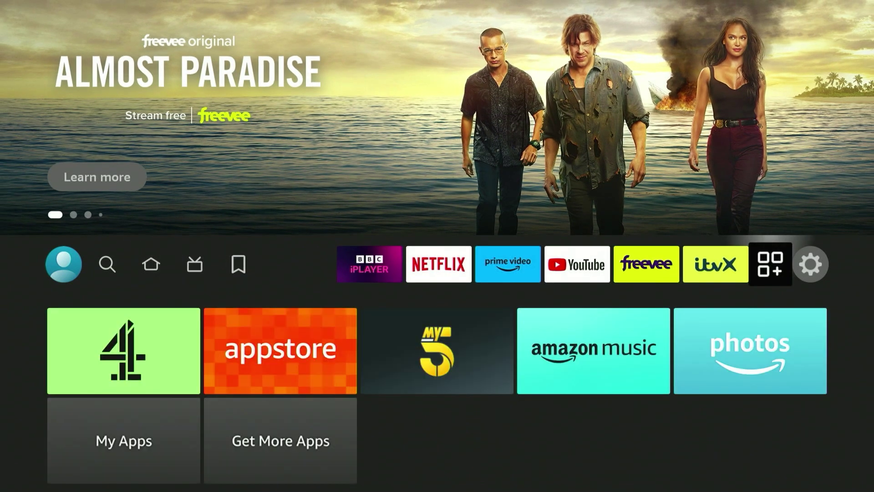
{"action": "key", "text": "Down"}
{"action": "key", "text": "Down"}
{"action": "key", "text": "Right"}
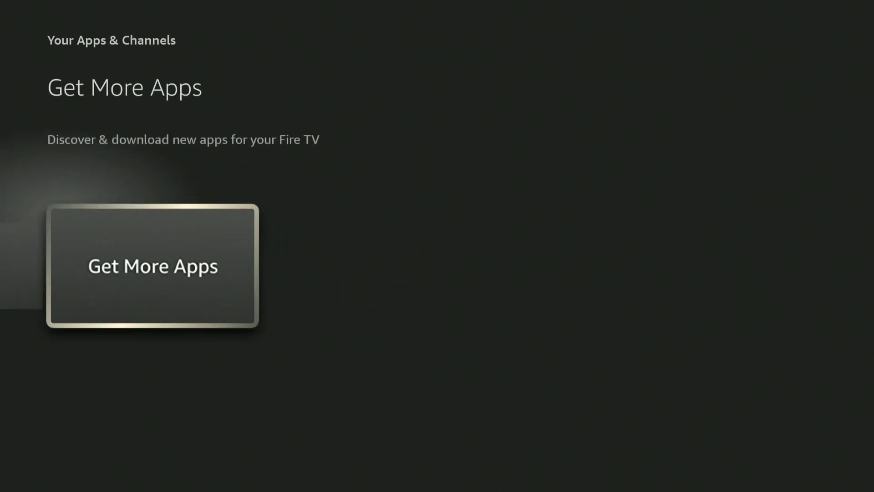
Search the Amazon Appstore for Private Internet Access and install the VPN by Private Internet Access app.
{"action": "key", "text": "Return"}
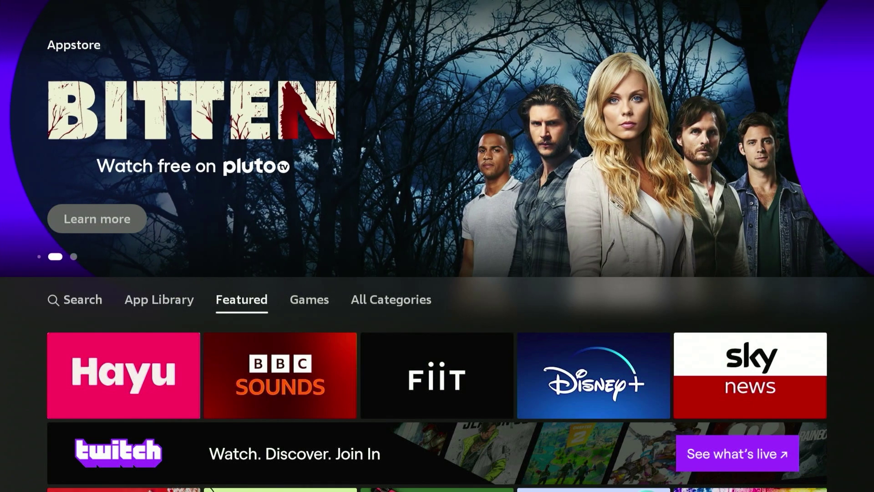
{"action": "key", "text": "Left"}
{"action": "key", "text": "Left"}
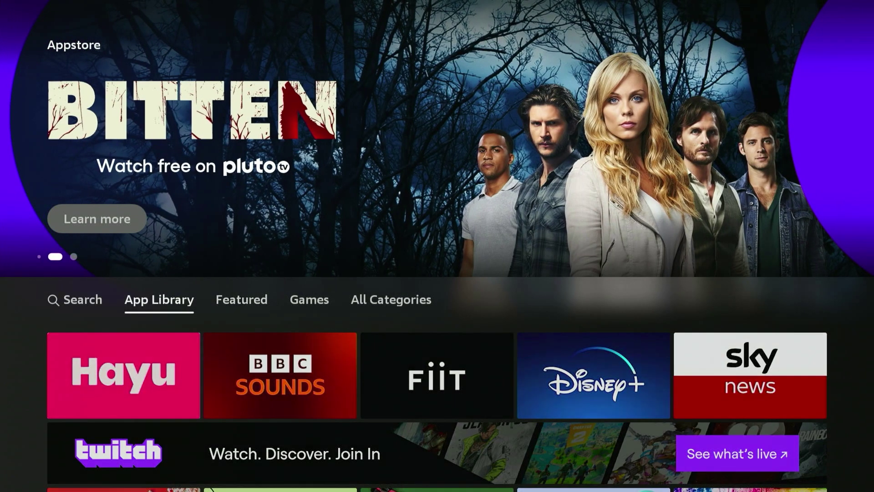
{"action": "key", "text": "Down"}
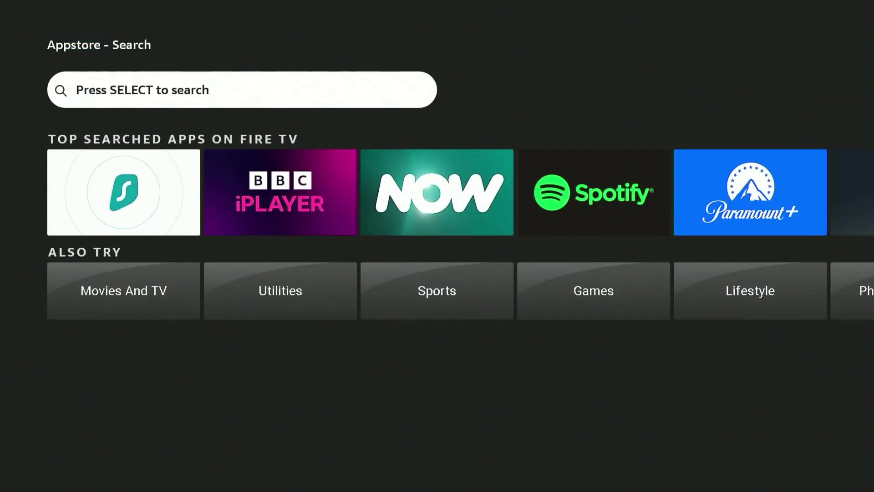
{"action": "key", "text": "Return"}
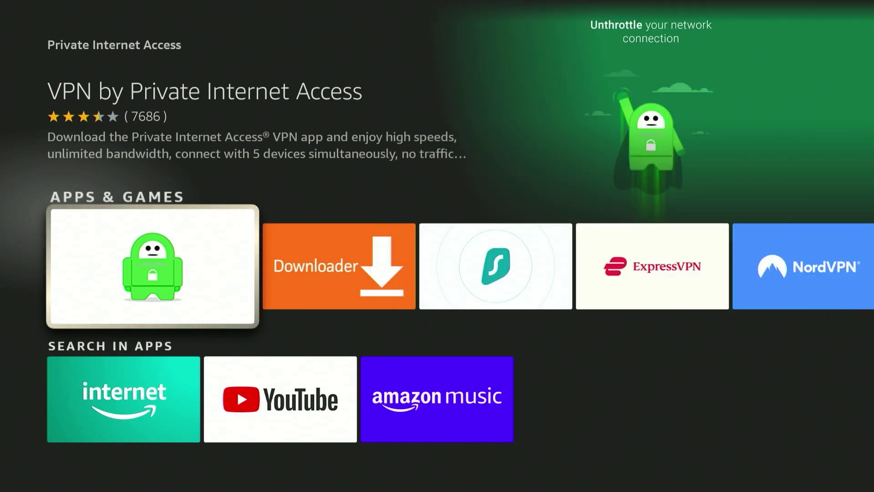
{"action": "key", "text": "Return"}
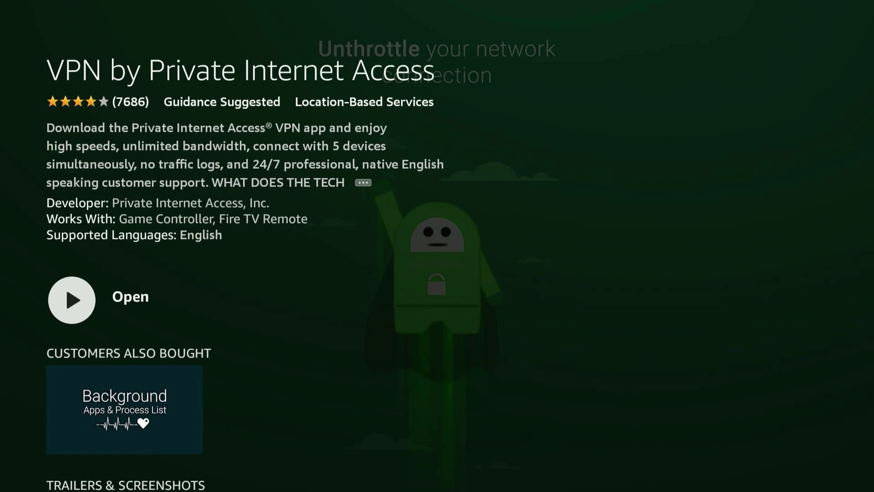
Launch PIA, choose LOGIN, and enter the account username and password.
{"action": "key", "text": "Return"}
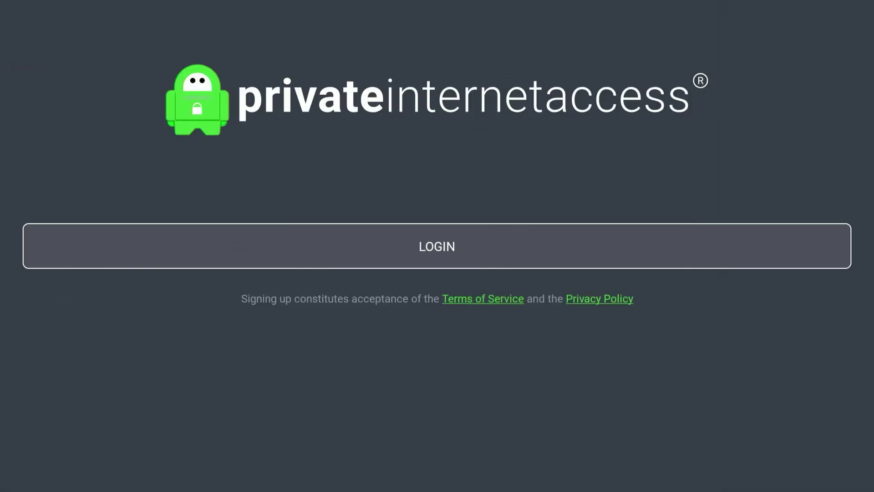
{"action": "key", "text": "Return"}
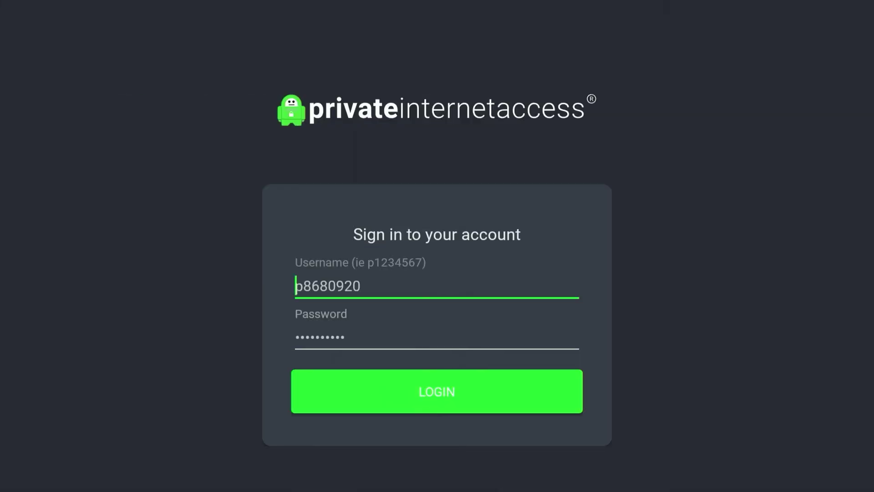
{"action": "left_click", "coordinate": [361, 286]}
{"action": "left_click", "coordinate": [346, 337]}
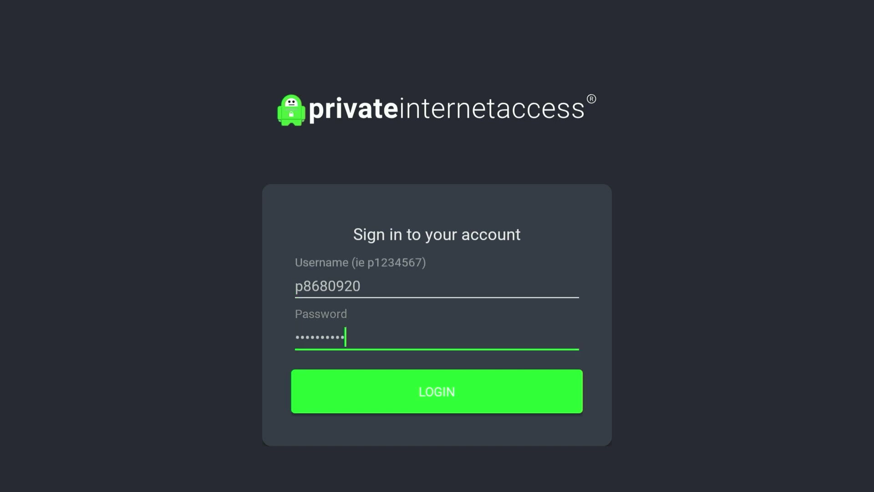
Submit the PIA sign-in and start browsing the server locations toward the UK.
{"action": "key", "text": "Tab"}
{"action": "key", "text": "Return"}
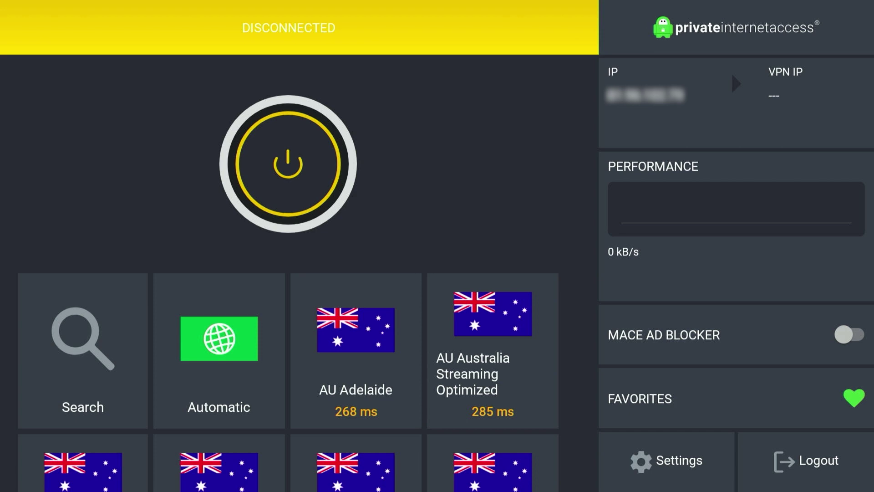
{"action": "key", "text": "Down"}
{"action": "key", "text": "Down"}
{"action": "key", "text": "Down"}
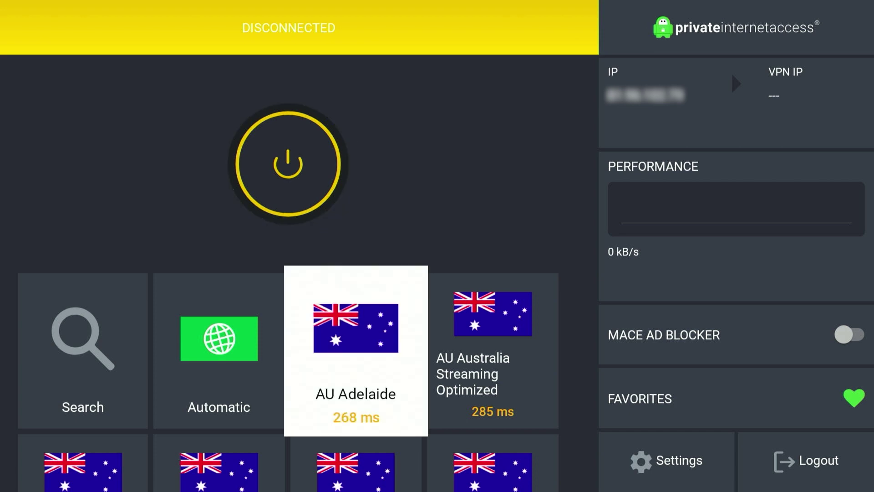
{"action": "key", "text": "Down"}
{"action": "key", "text": "Down"}
{"action": "key", "text": "Down"}
{"action": "key", "text": "Down"}
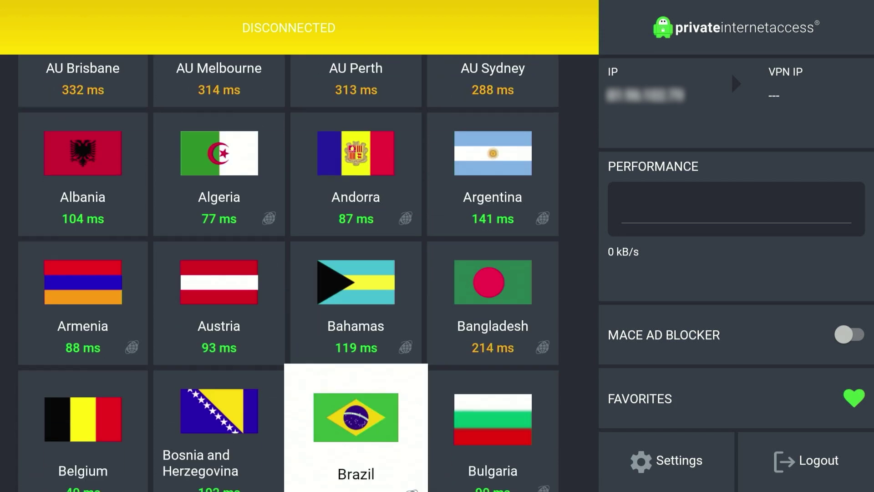
{"action": "key", "text": "Left"}
{"action": "key", "text": "Down"}
{"action": "key", "text": "Down"}
{"action": "key", "text": "Down"}
{"action": "key", "text": "Down"}
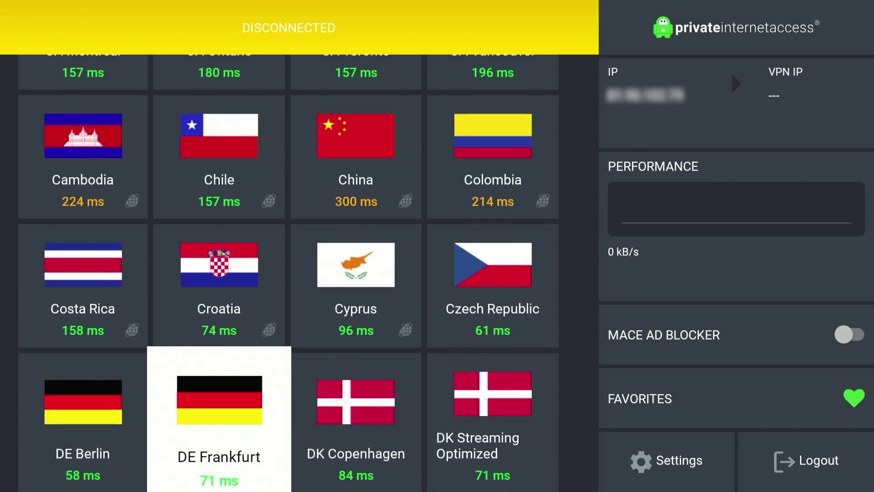
Select UK Streaming Optimized in the server grid and connect the VPN.
{"action": "key", "text": "Down"}
{"action": "key", "text": "Down"}
{"action": "key", "text": "Down"}
{"action": "key", "text": "Down"}
{"action": "key", "text": "Down"}
{"action": "key", "text": "Down"}
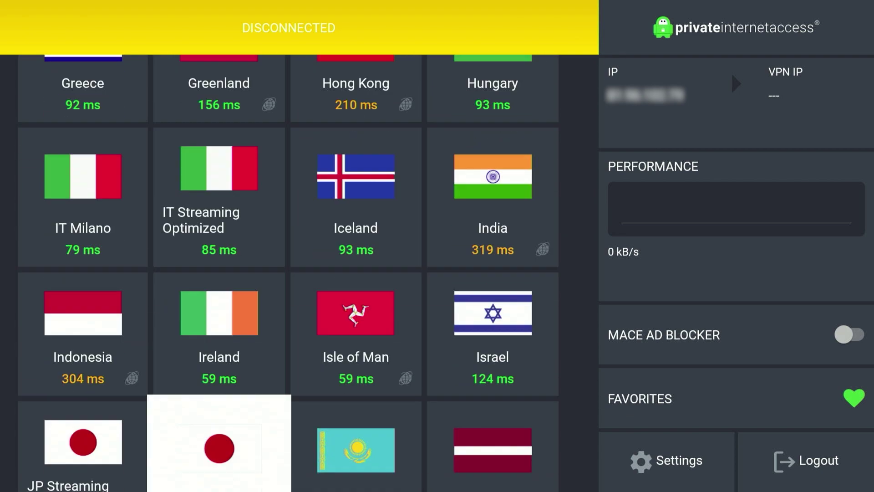
{"action": "key", "text": "Down"}
{"action": "key", "text": "Down"}
{"action": "key", "text": "Down"}
{"action": "key", "text": "Down"}
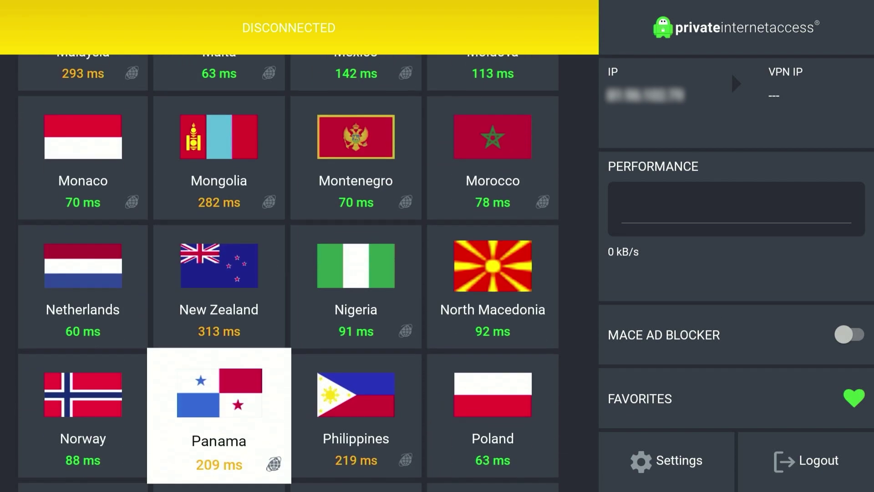
{"action": "key", "text": "Down"}
{"action": "key", "text": "Down"}
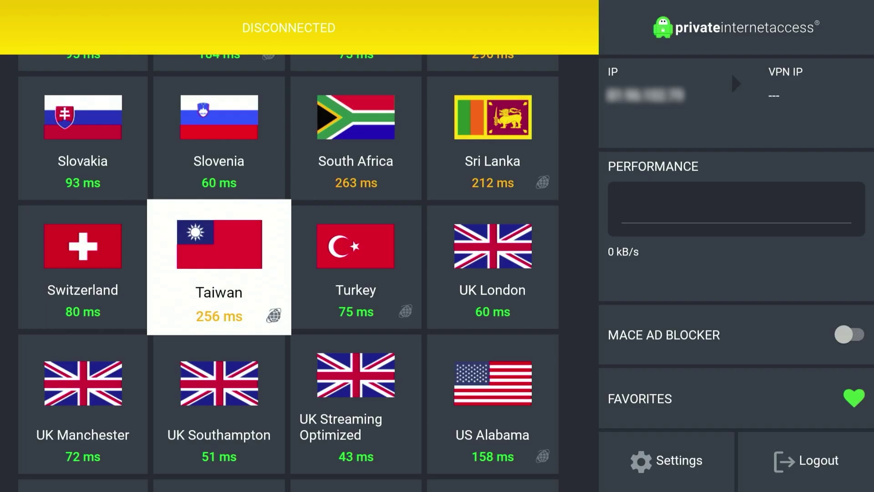
{"action": "key", "text": "Left"}
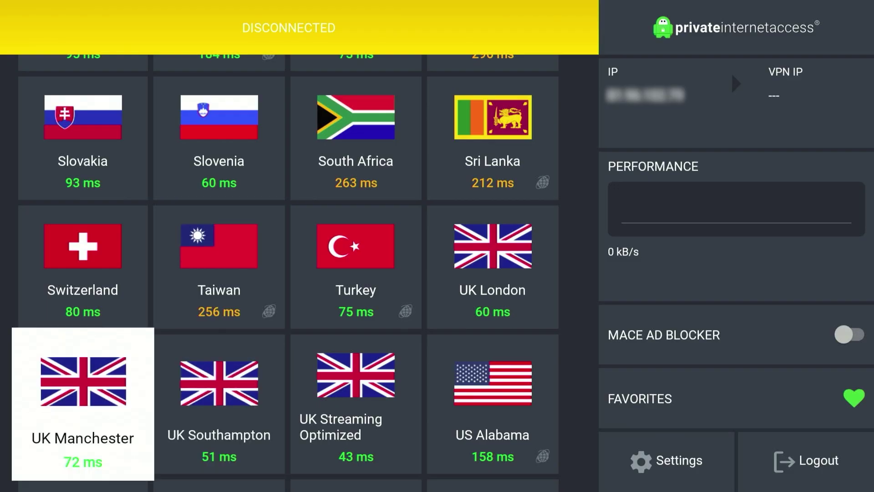
{"action": "key", "text": "Right"}
{"action": "key", "text": "Right"}
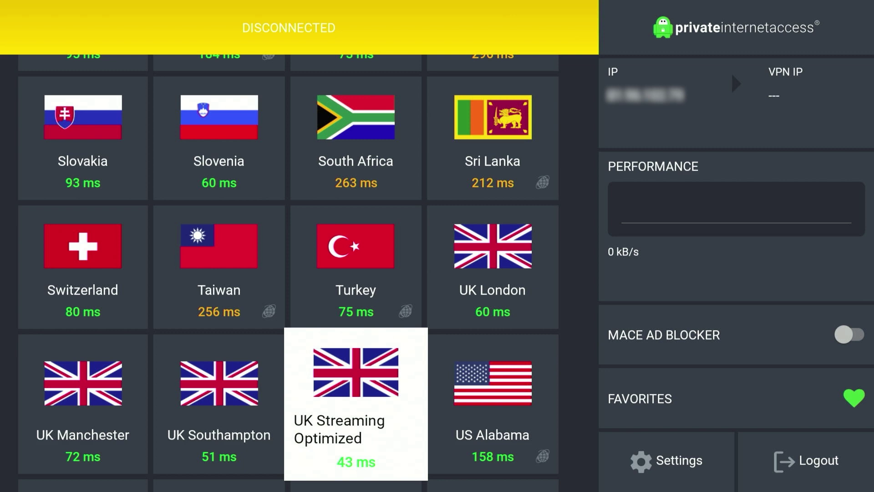
{"action": "key", "text": "Return"}
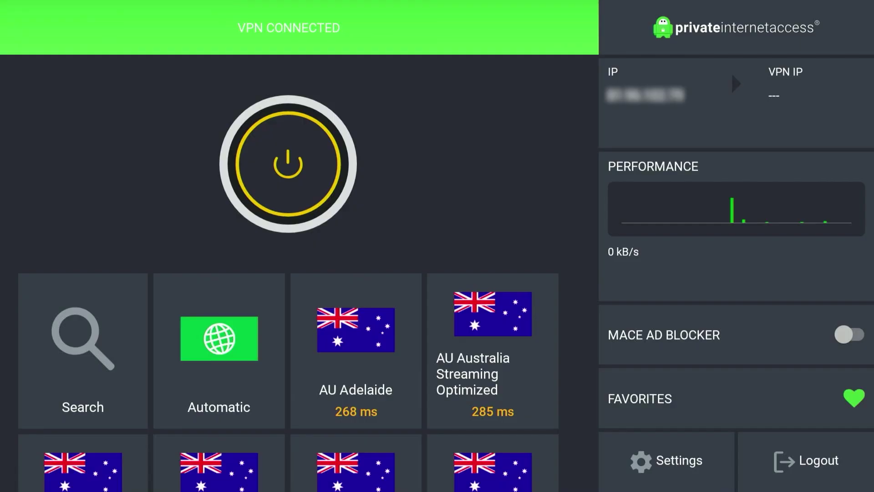
Launch Netflix from Home and open Get Help, which shows Country / Language US / en-GB.
{"action": "key", "text": "Home"}
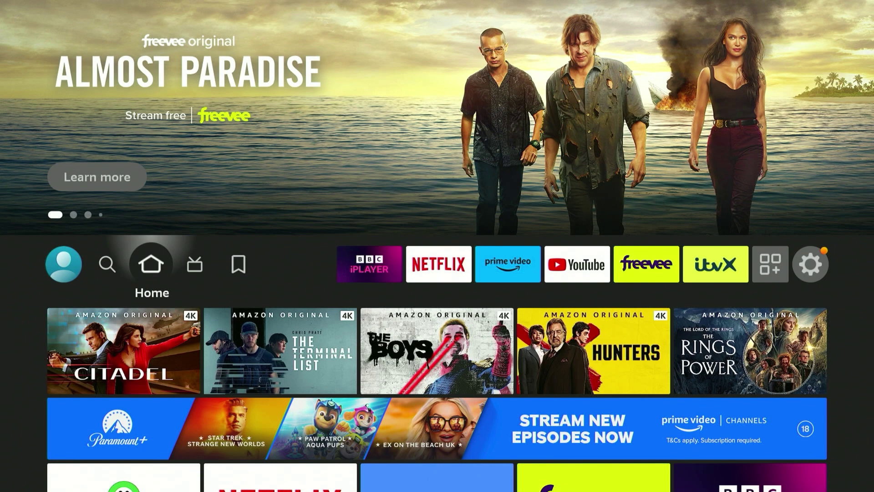
{"action": "key", "text": "Right"}
{"action": "key", "text": "Right"}
{"action": "key", "text": "Right"}
{"action": "key", "text": "Right"}
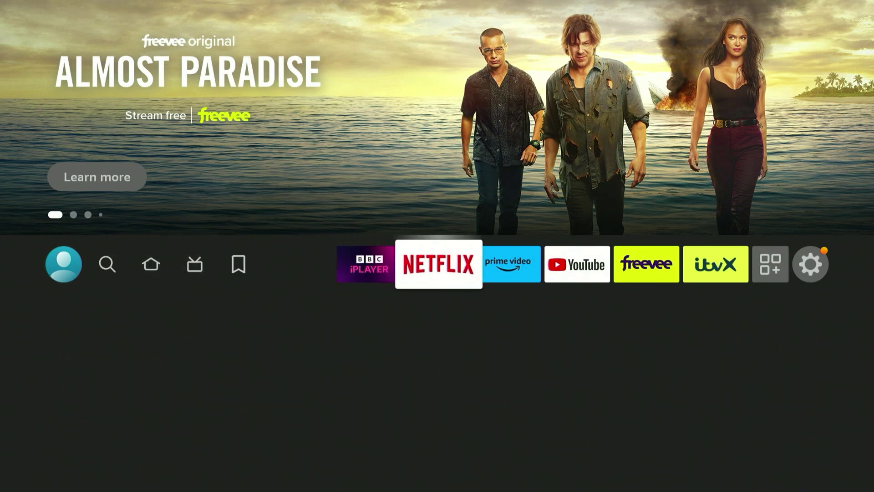
{"action": "key", "text": "Return"}
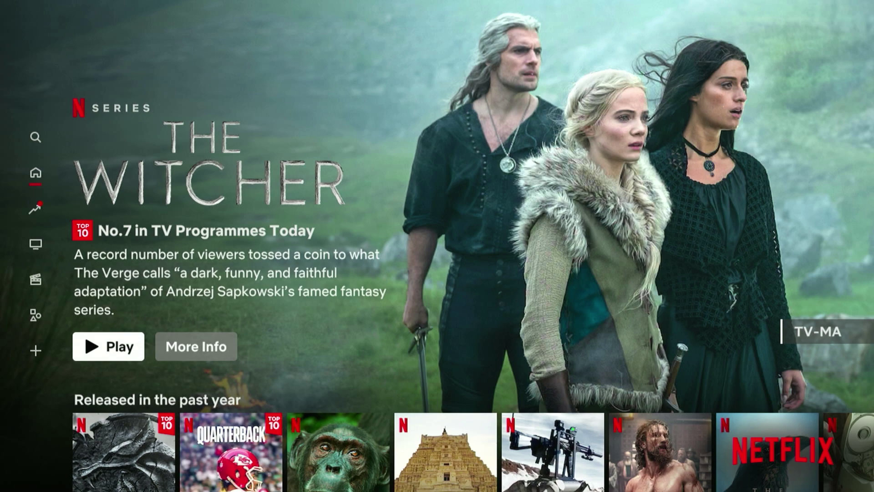
{"action": "key", "text": "Left"}
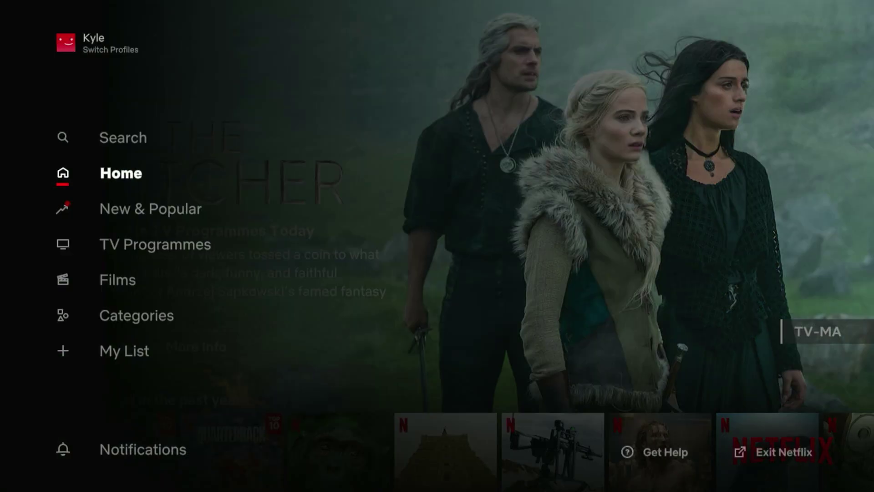
{"action": "key", "text": "Down"}
{"action": "key", "text": "Down"}
{"action": "key", "text": "Down"}
{"action": "key", "text": "Down"}
{"action": "key", "text": "Down"}
{"action": "key", "text": "Down"}
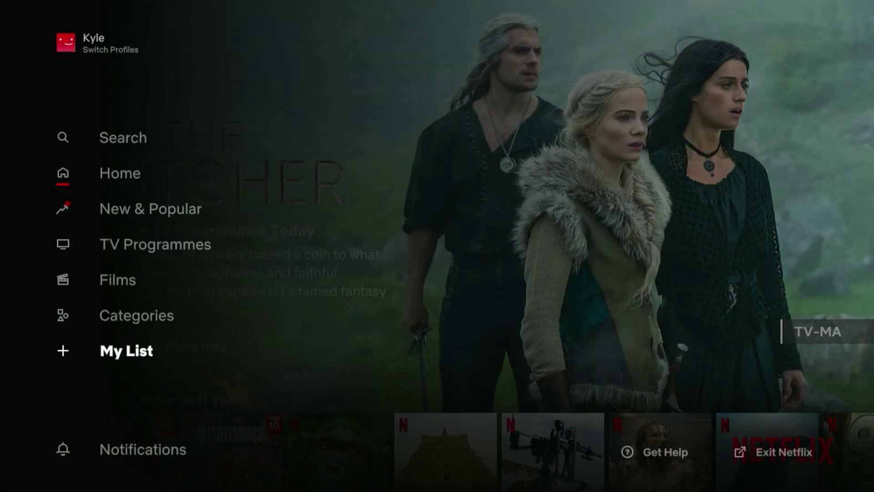
{"action": "key", "text": "Right"}
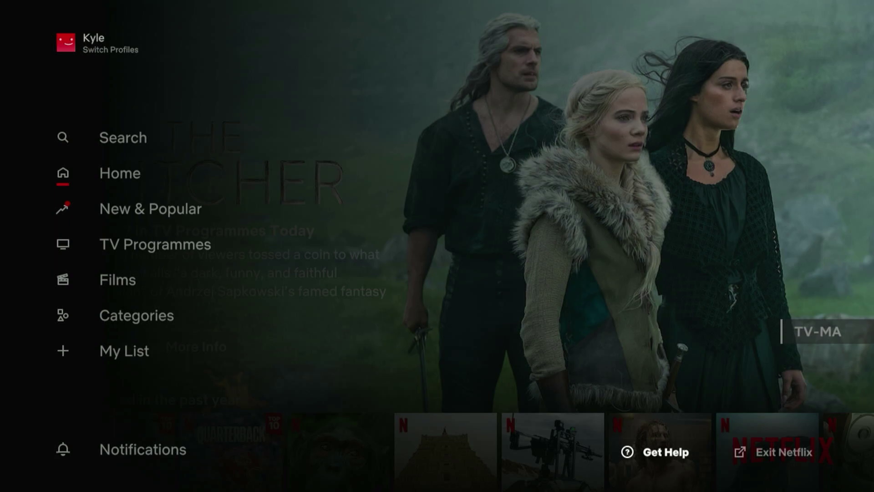
{"action": "key", "text": "Return"}
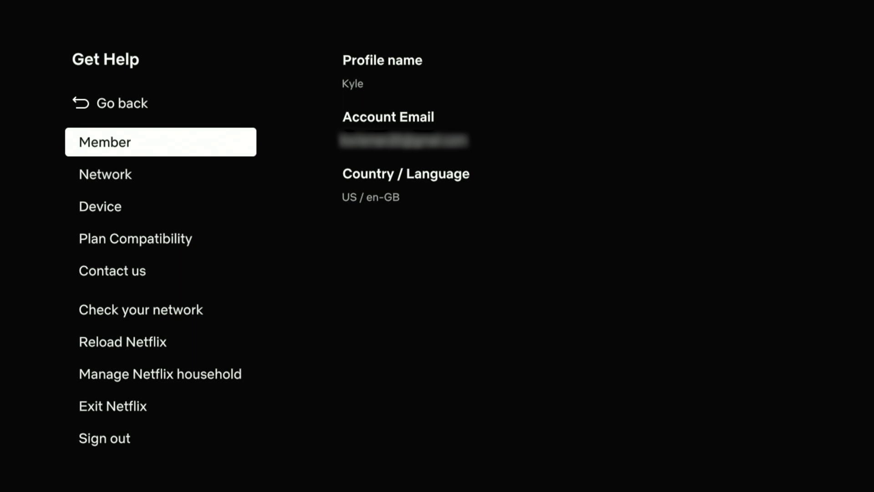
Reload Netflix from the Get Help list and pick the viewing profile.
{"action": "key", "text": "Down"}
{"action": "key", "text": "Down"}
{"action": "key", "text": "Down"}
{"action": "key", "text": "Down"}
{"action": "key", "text": "Down"}
{"action": "key", "text": "Down"}
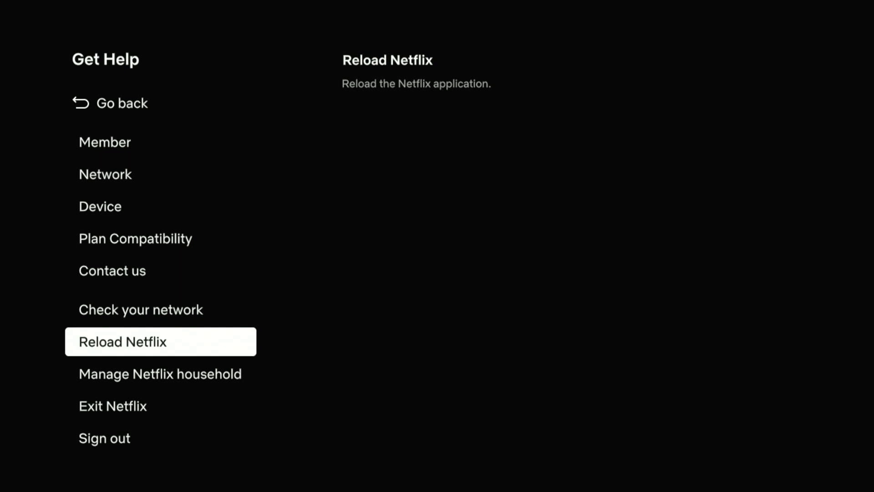
{"action": "key", "text": "Return"}
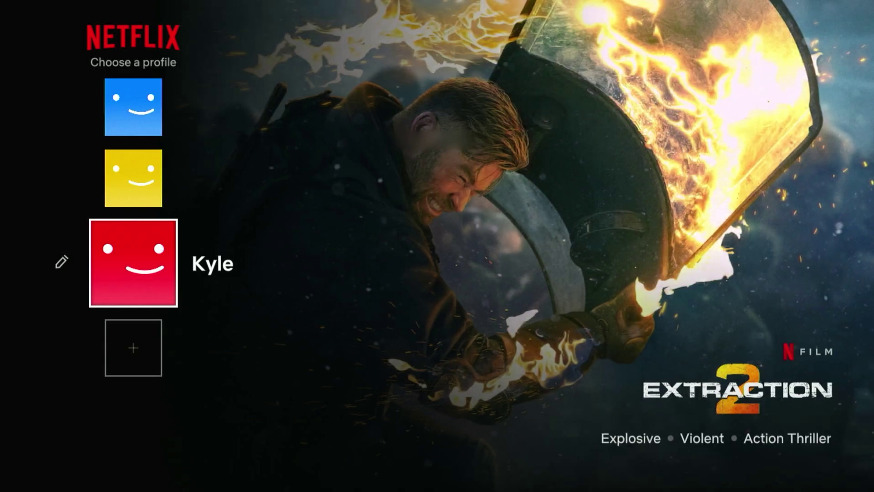
{"action": "key", "text": "Return"}
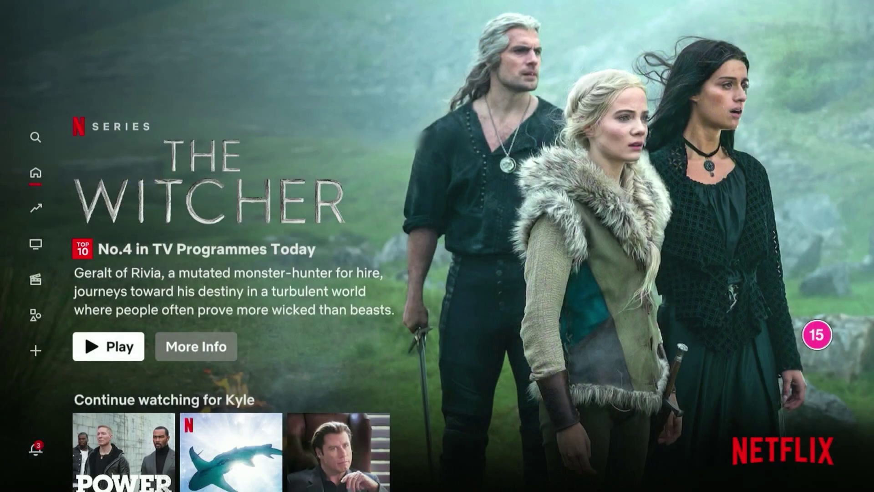
Reopen Get Help to confirm Country / Language now reads GB / en-GB.
{"action": "key", "text": "Left"}
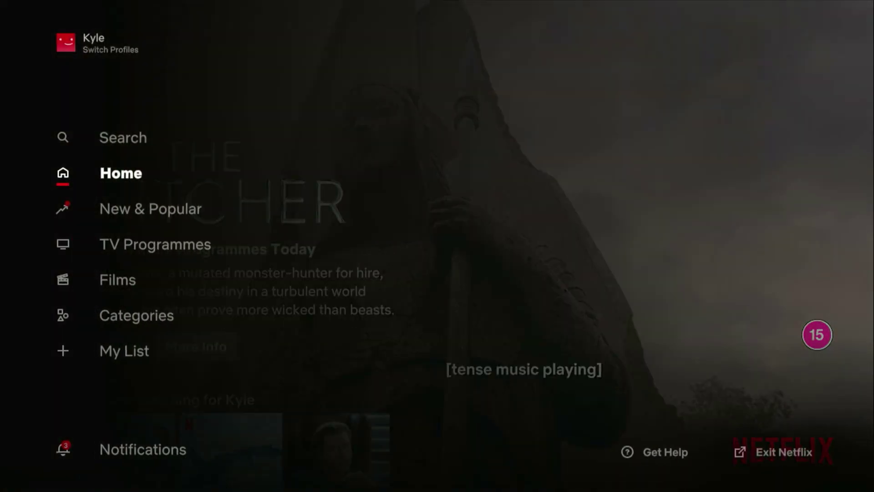
{"action": "key", "text": "Down"}
{"action": "key", "text": "Down"}
{"action": "key", "text": "Down"}
{"action": "key", "text": "Down"}
{"action": "key", "text": "Down"}
{"action": "key", "text": "Down"}
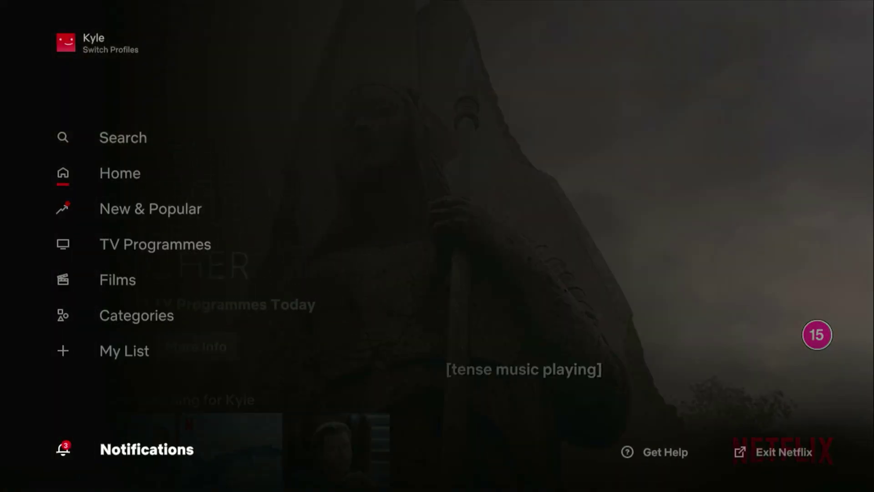
{"action": "key", "text": "Right"}
{"action": "key", "text": "Return"}
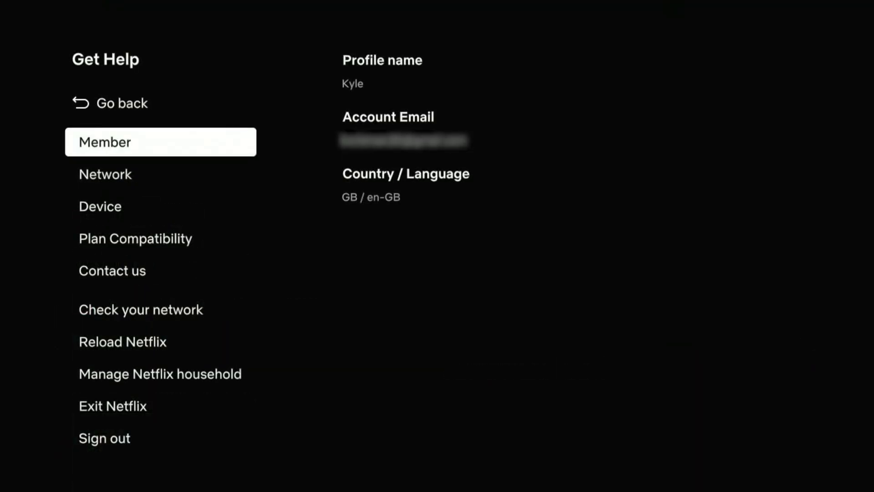